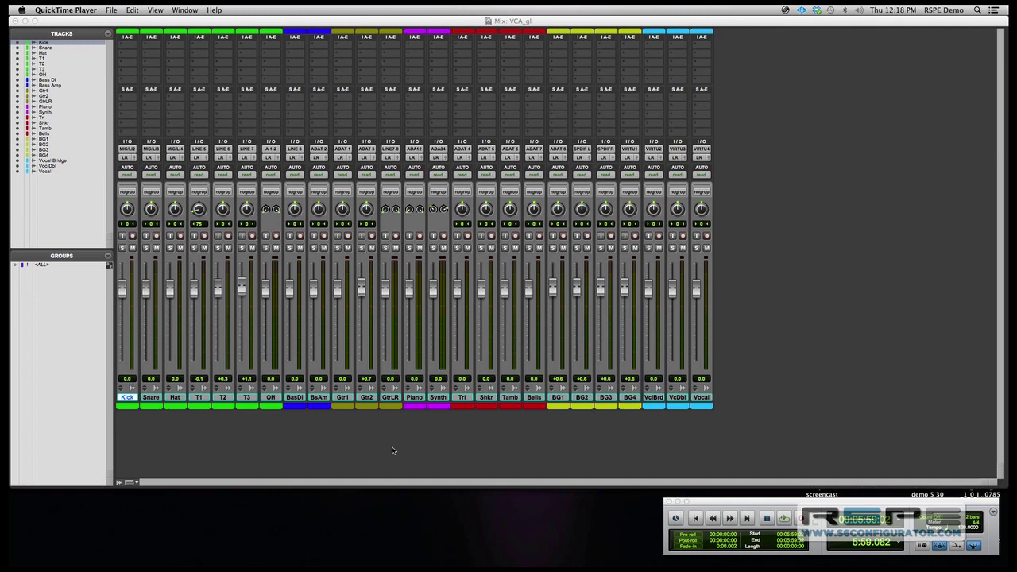
Create 8 new VCA Master tracks (VCA 1 through VCA 8) in the mix.
left_click(366, 447)
key("super+shift+n")
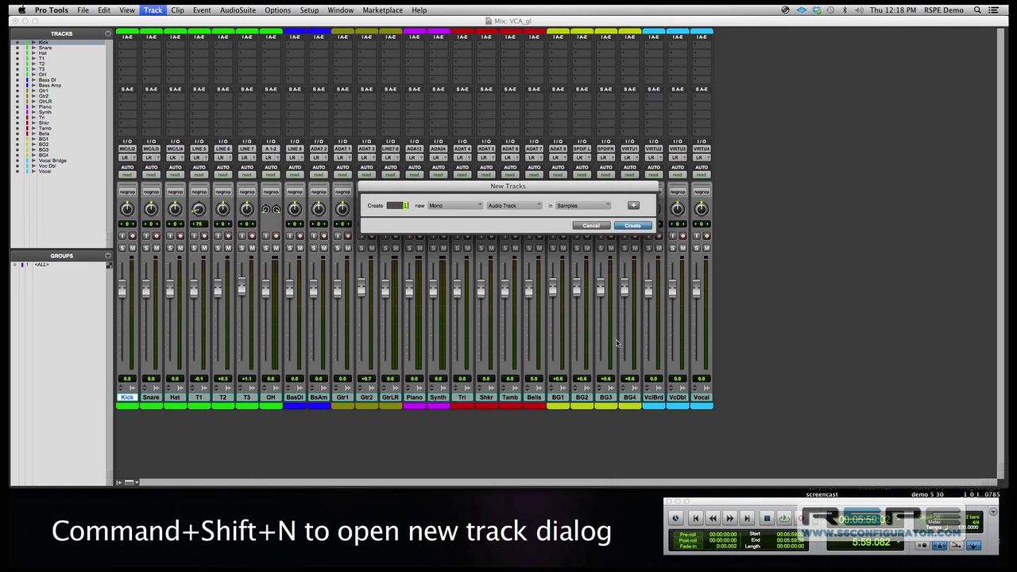
type("8")
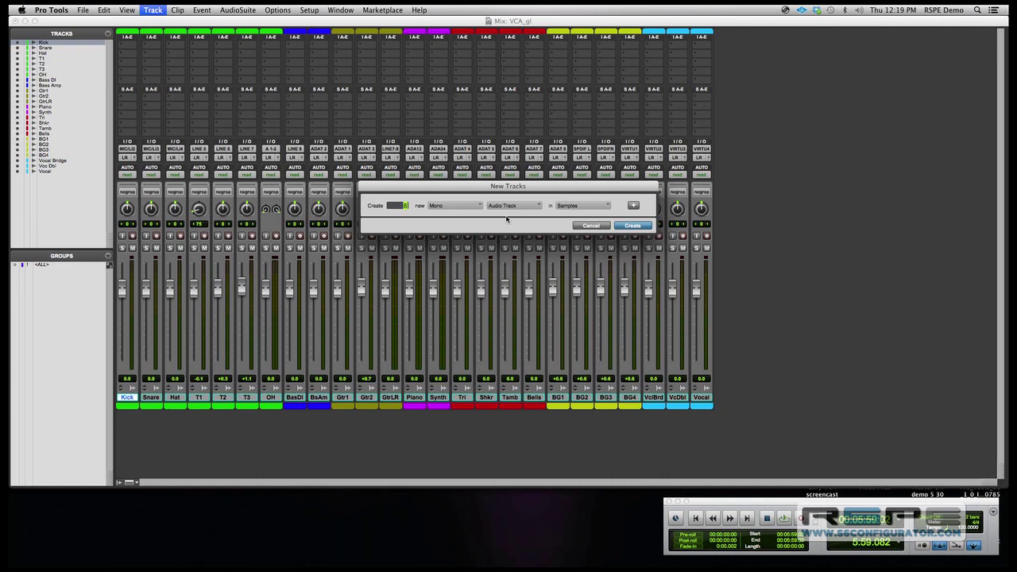
left_click(508, 207)
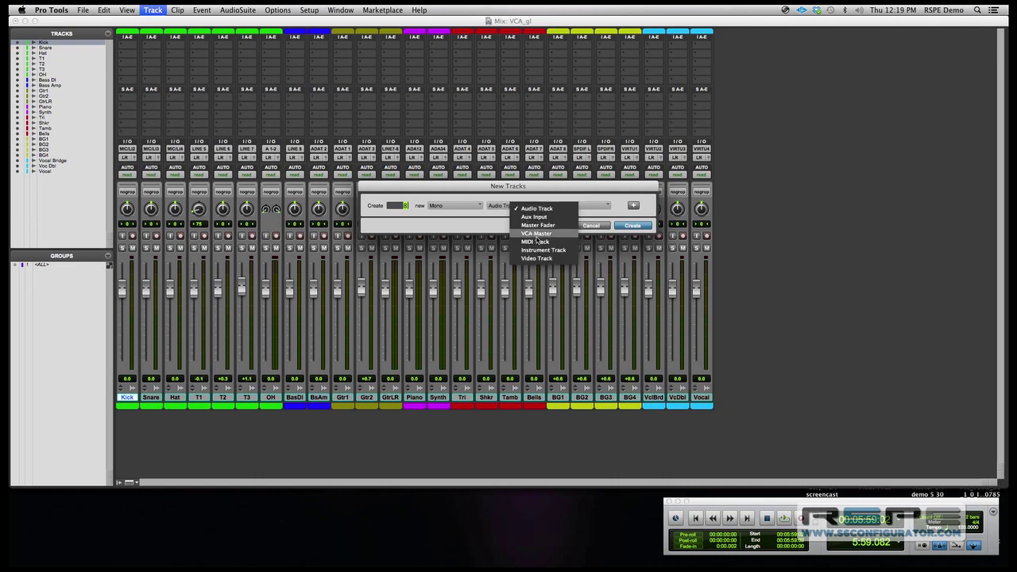
left_click(536, 235)
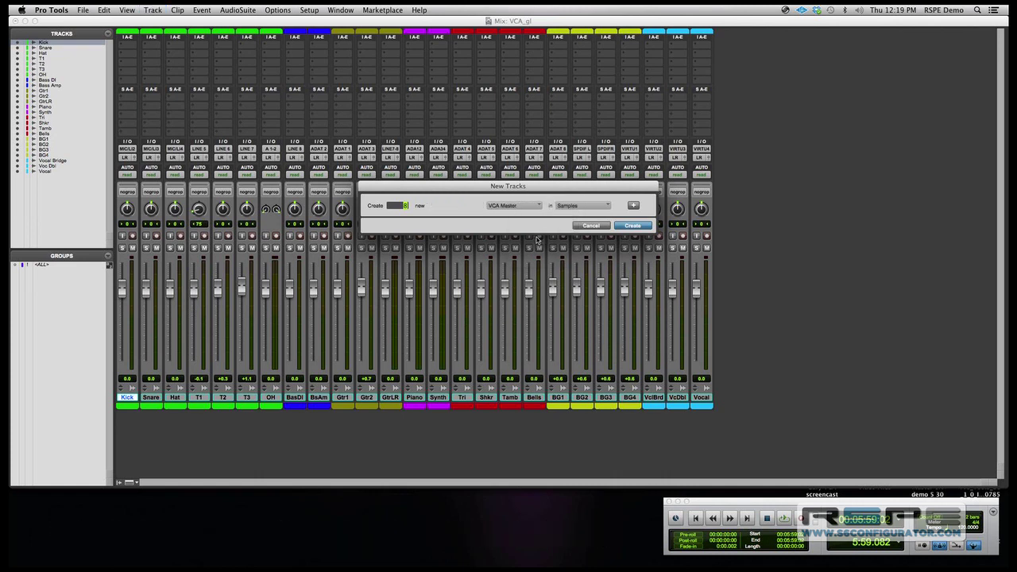
left_click(633, 227)
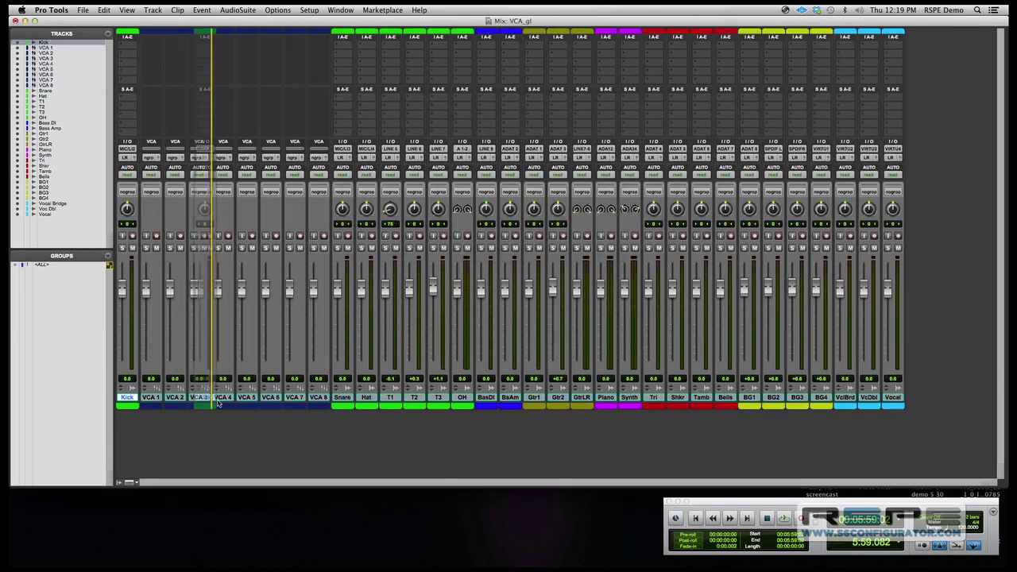
Move Kick after VCA 8 and name VCA 1–3 Drums, Bass and Gtr.
left_click_drag(297, 399, 328, 400)
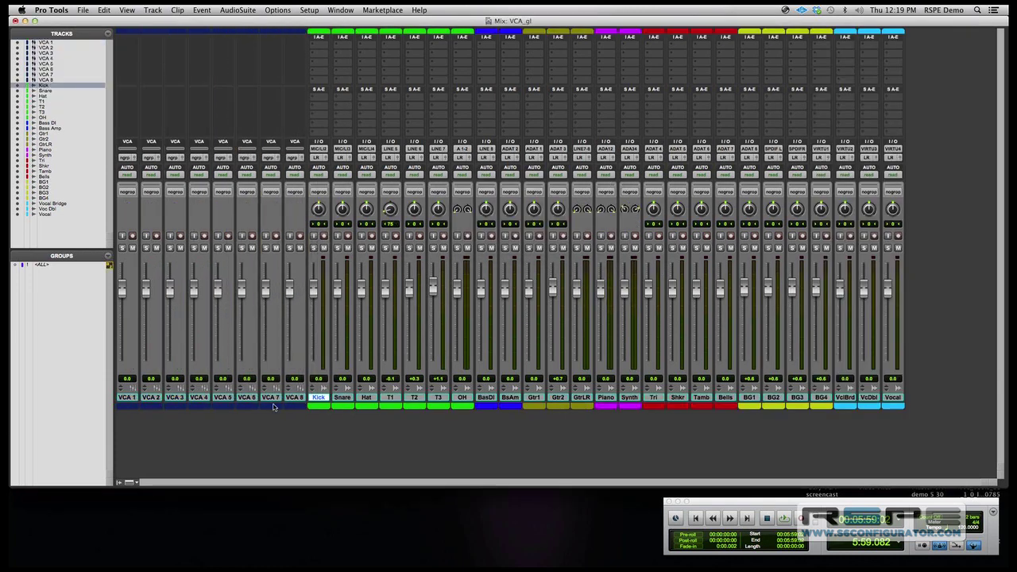
double_click(127, 398)
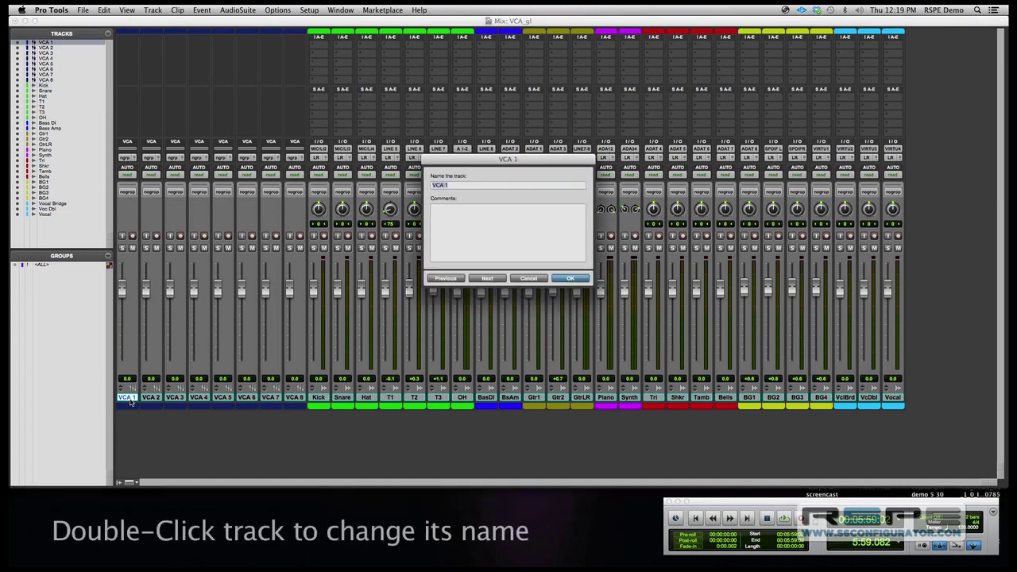
type("Dr")
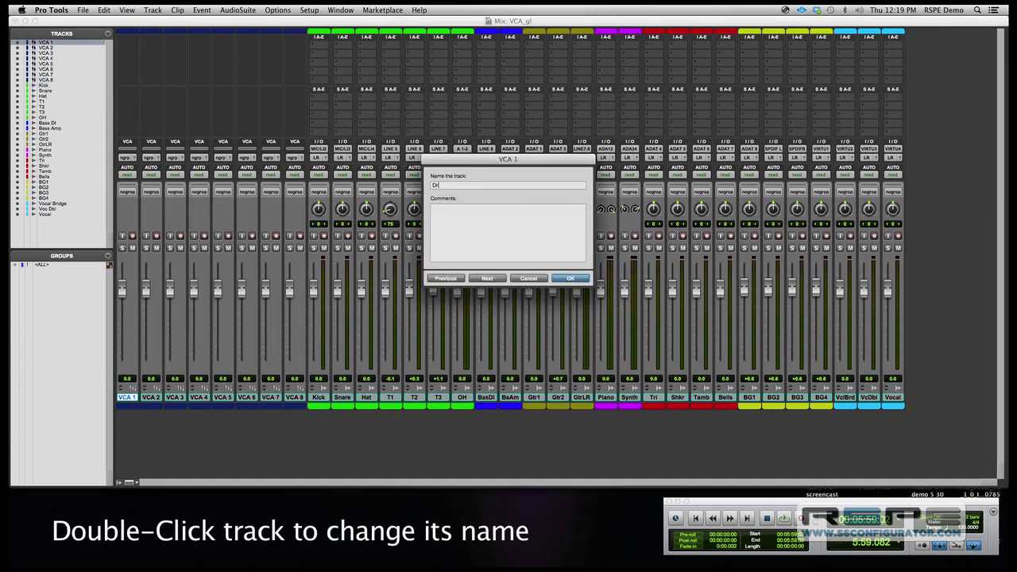
type("ums")
key("super+Right")
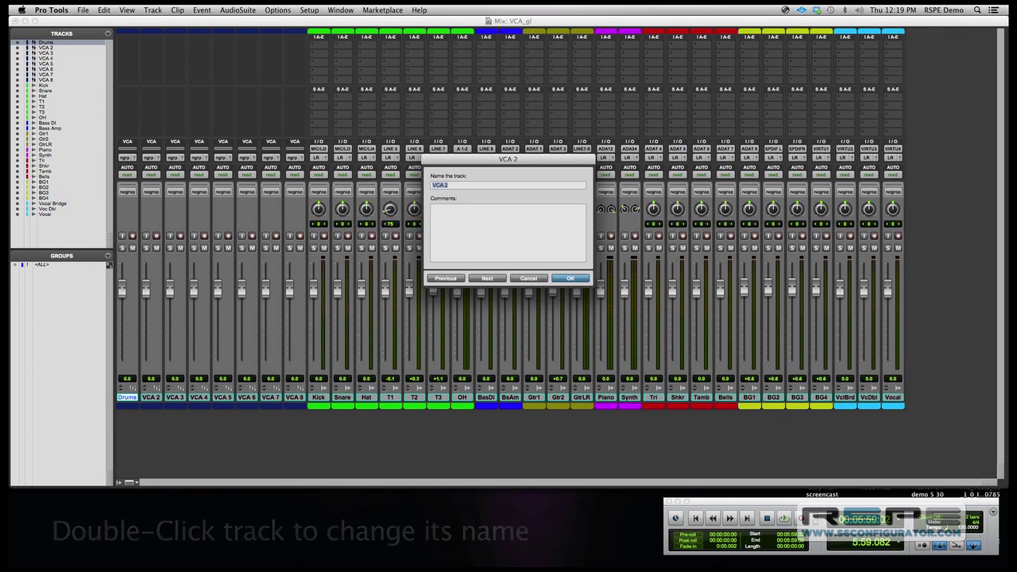
type("B")
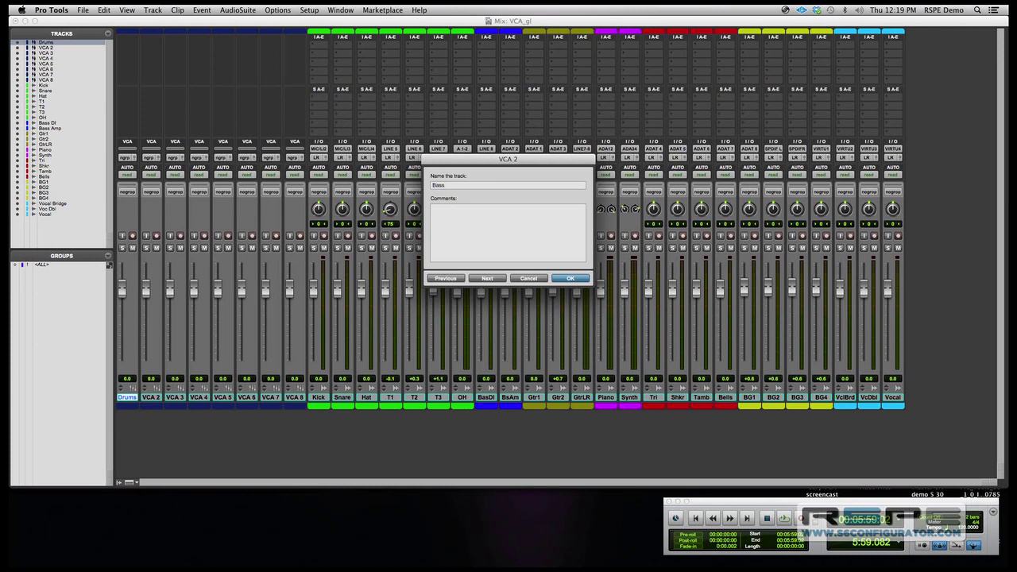
type("ass")
key("super+Right")
type("Gtr")
key("super+Right")
Name VCA 4–8 Keys, Perc, BG Vocals, Vocals and All.
type("Keys")
key("super+Right")
type("Perc")
key("super+Right")
type("B")
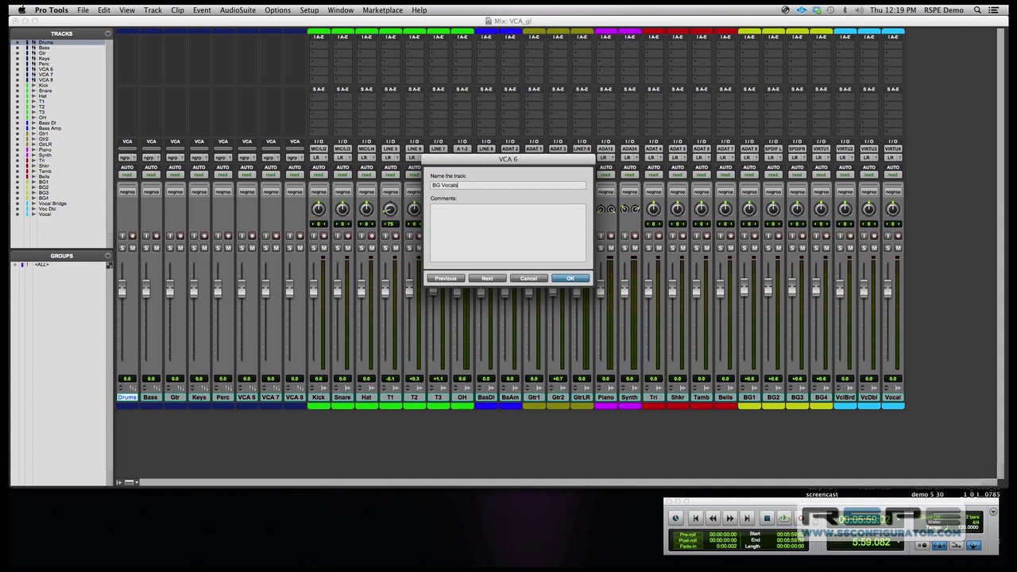
type("G Vocals")
key("super+Right")
type("V")
key("super+Right")
type("All")
key("Return")
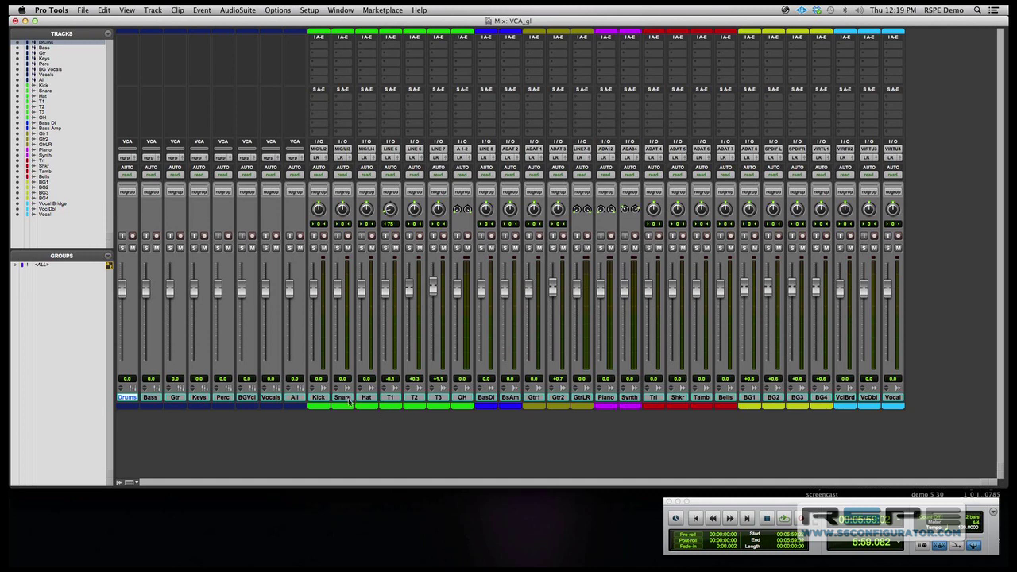
Group Kick through OH as 'Drums', assigned to the Drums VCA.
left_click(320, 402)
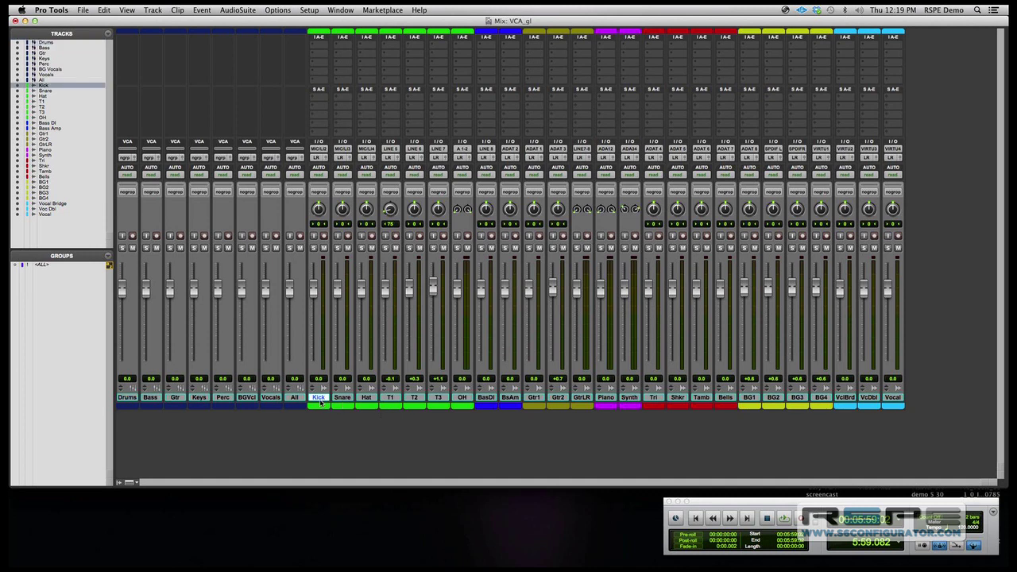
left_click(464, 398, "shift")
key("super+g")
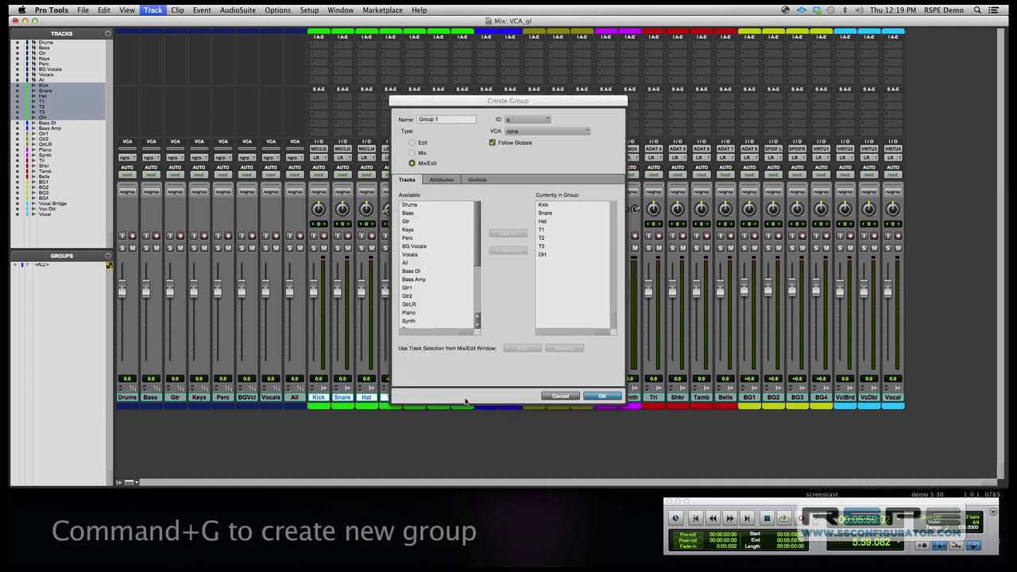
type("Drums")
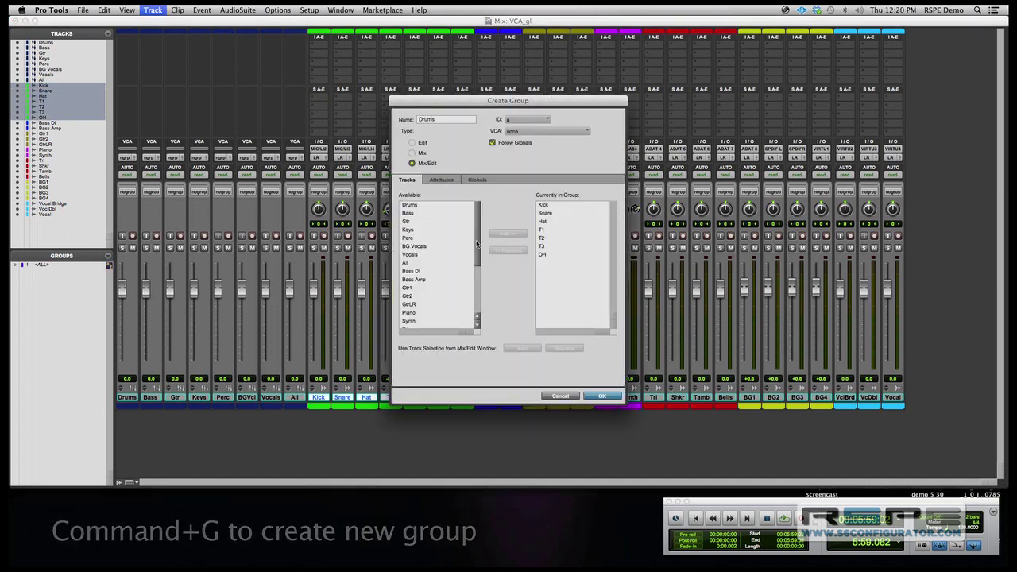
left_click(548, 135)
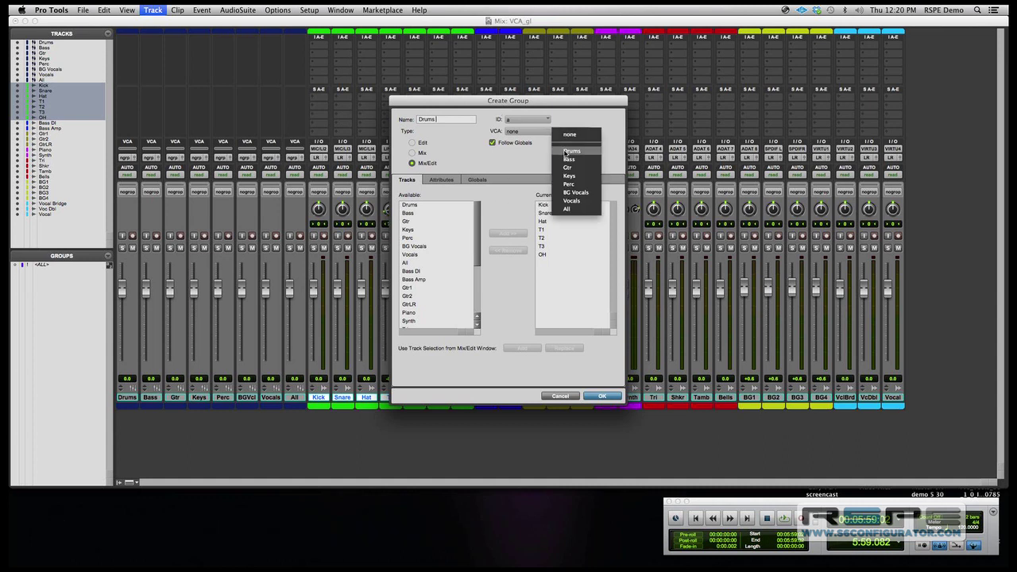
left_click(566, 151)
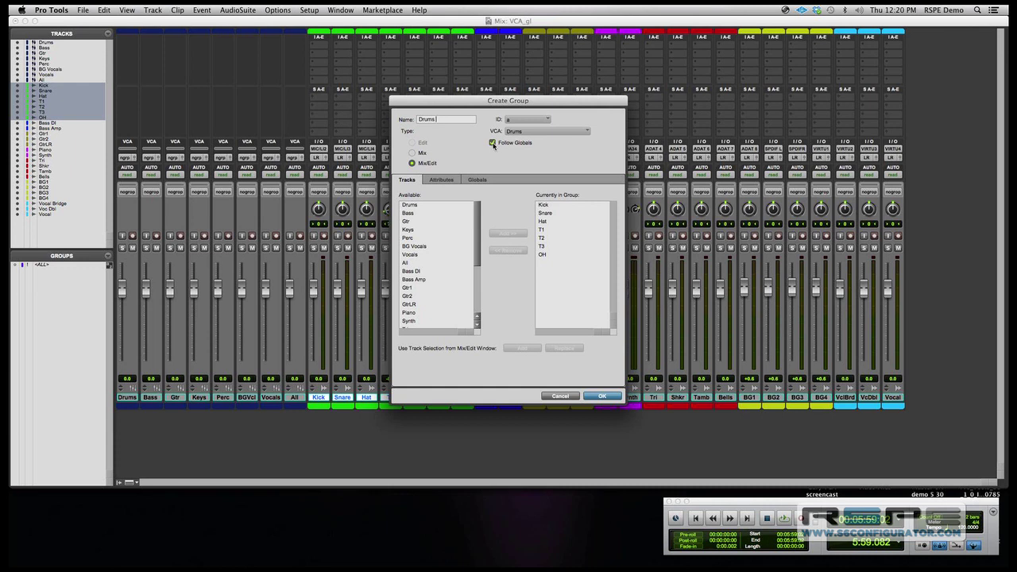
left_click(479, 181)
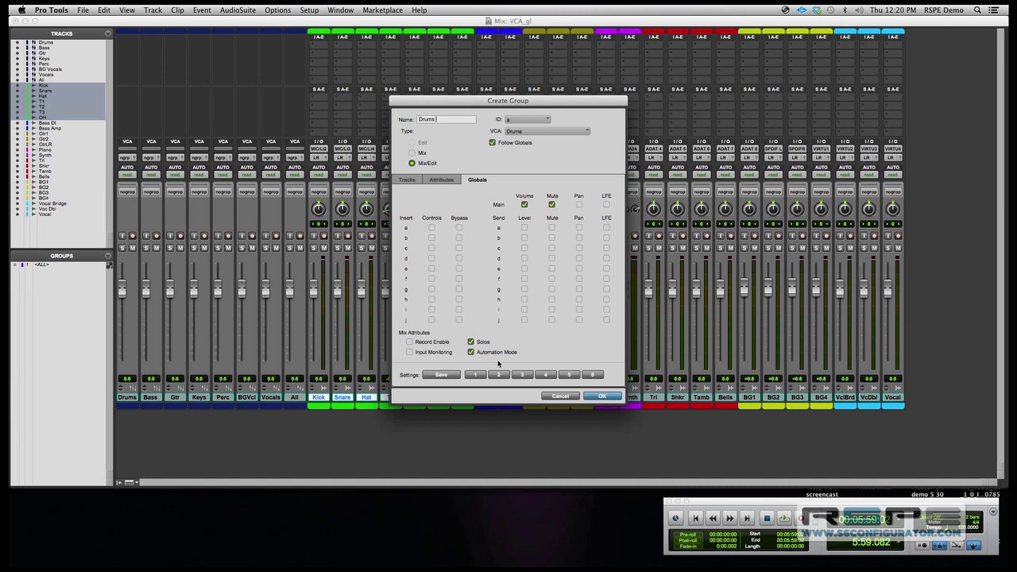
left_click(603, 397)
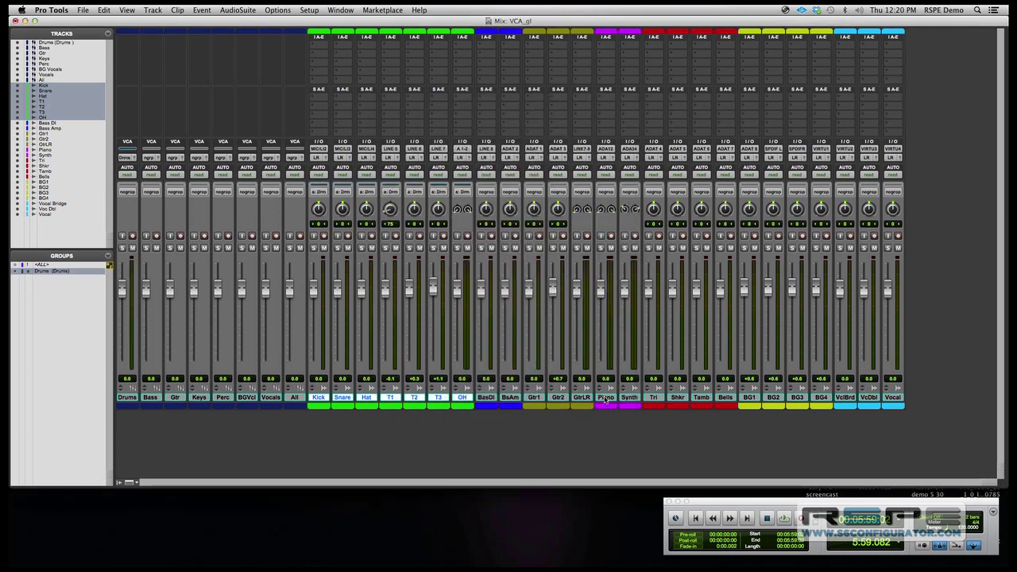
Group Bass DI and Bass Amp as 'Bass', controlled by the Bass VCA.
left_click(494, 399)
left_click(508, 400, "shift")
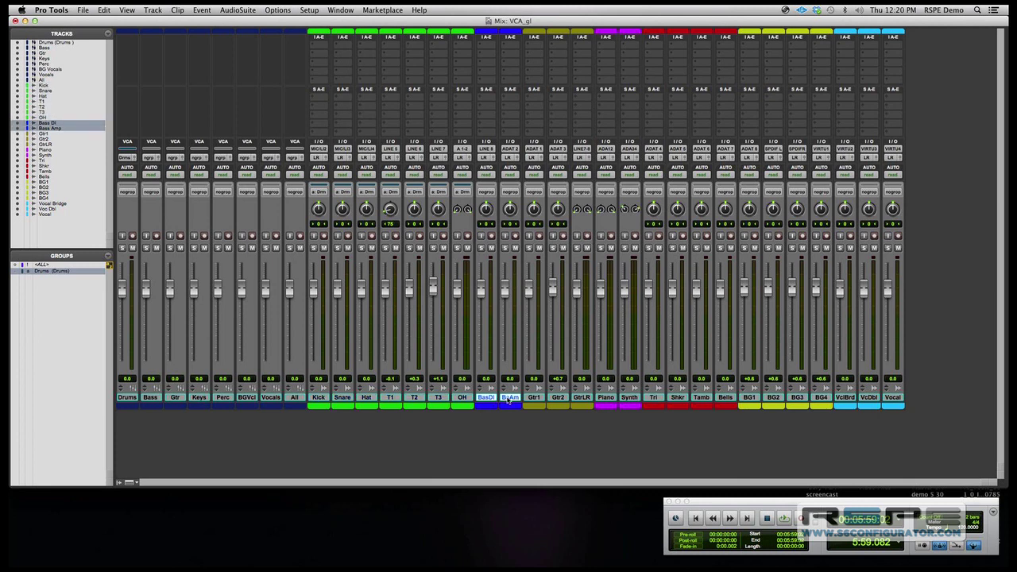
key("super+g")
type("Bass")
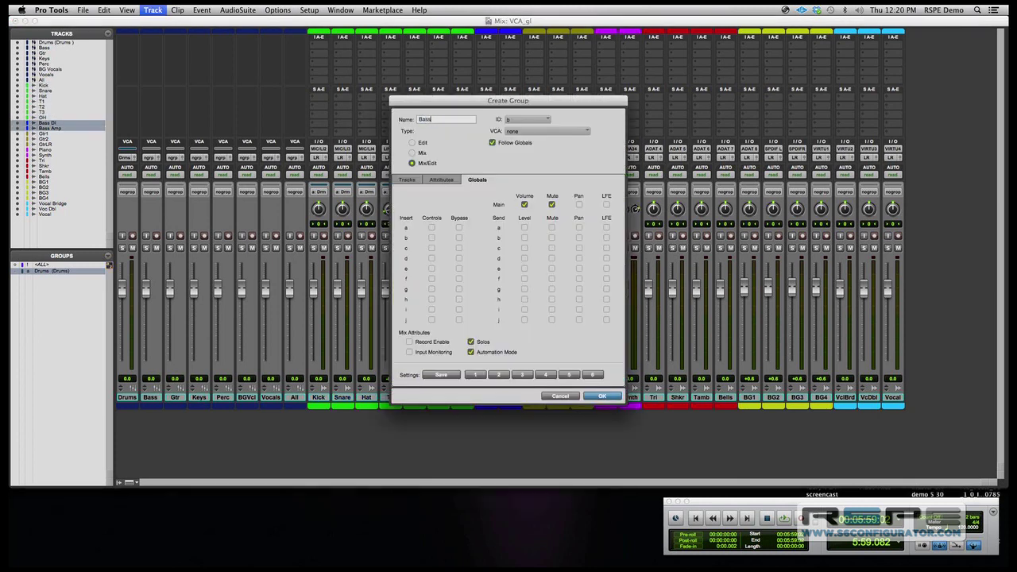
left_click(538, 133)
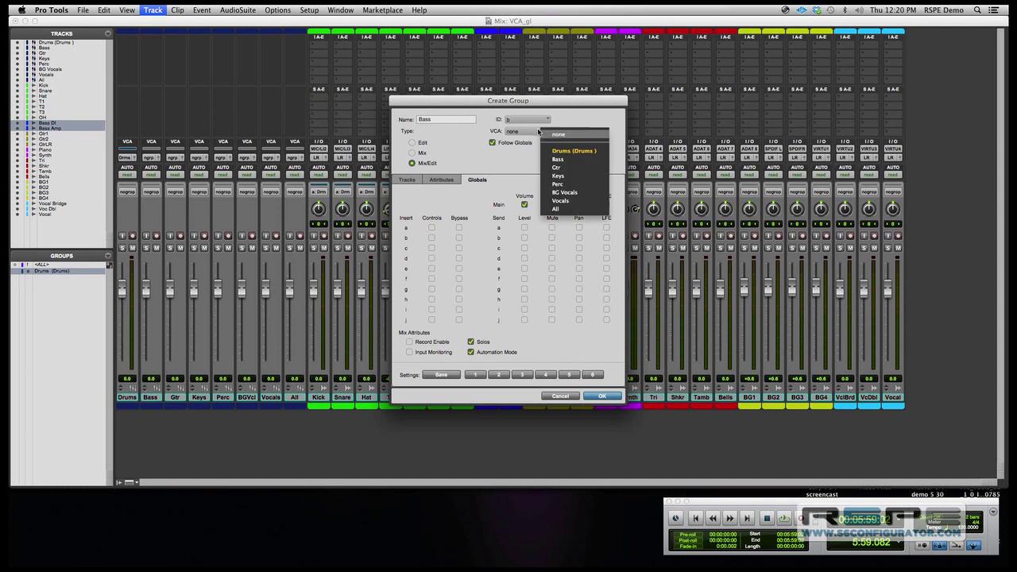
left_click(568, 161)
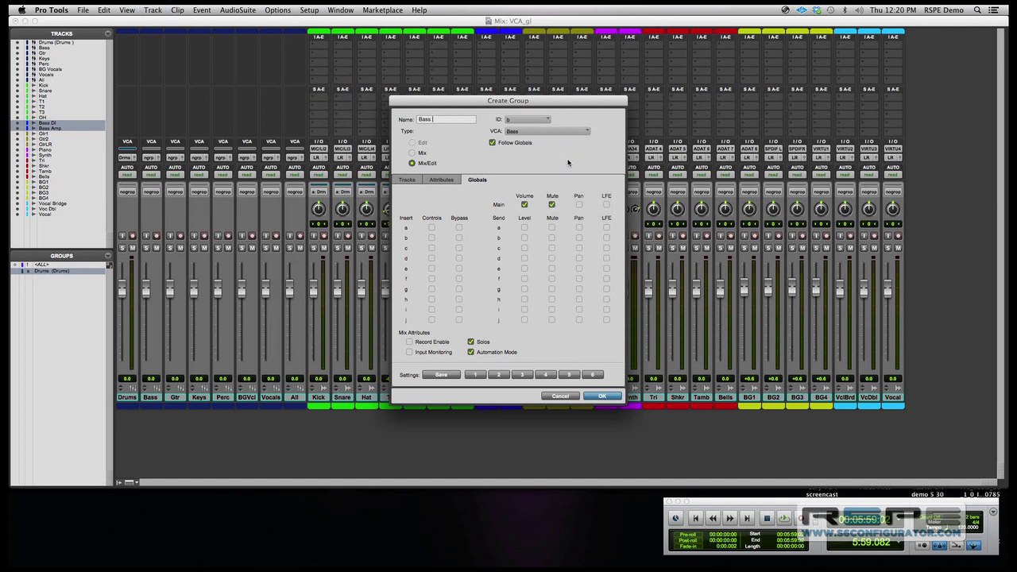
left_click(598, 396)
Group Gtr1, Gtr2 and GtrLR as 'Gtr', controlled by the Gtr VCA.
left_click(533, 398)
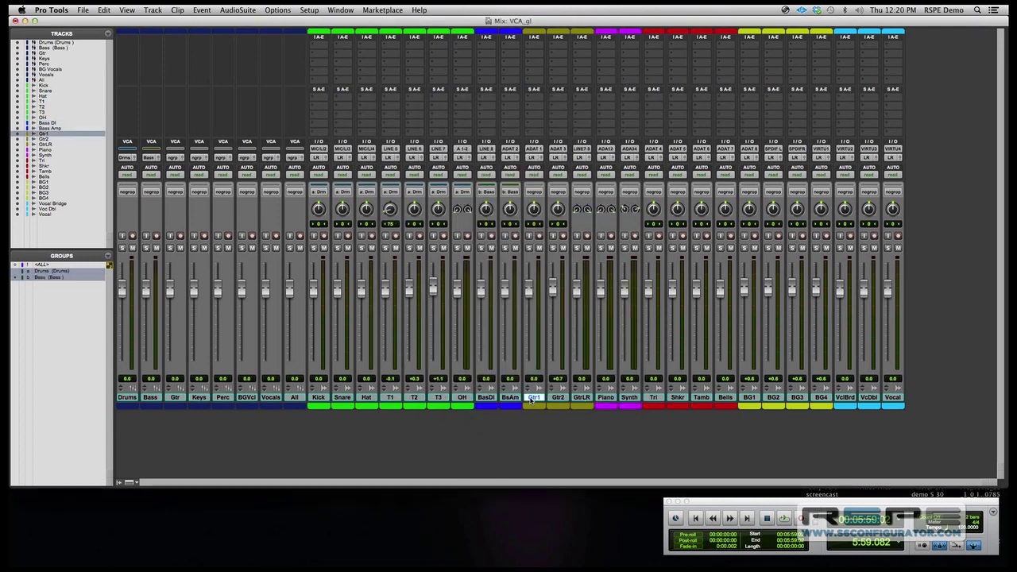
left_click(582, 398, "shift")
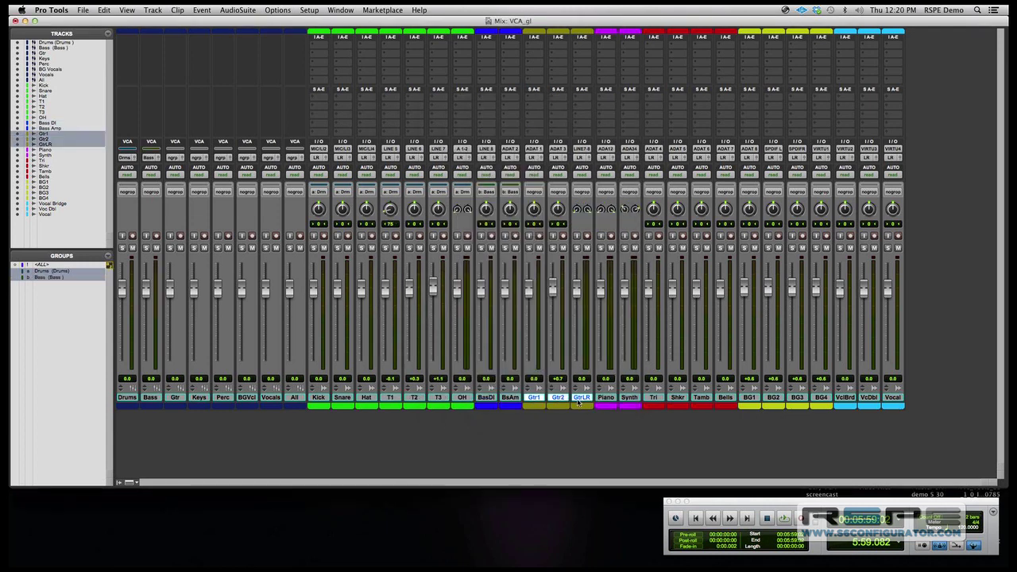
key("super+g")
left_click(569, 130)
key("Return")
left_click(44, 149)
Group the Piano and Synth tracks as 'Keys', controlled by the Keys VCA.
left_click(44, 154, "shift")
key("super+g")
type("Keys")
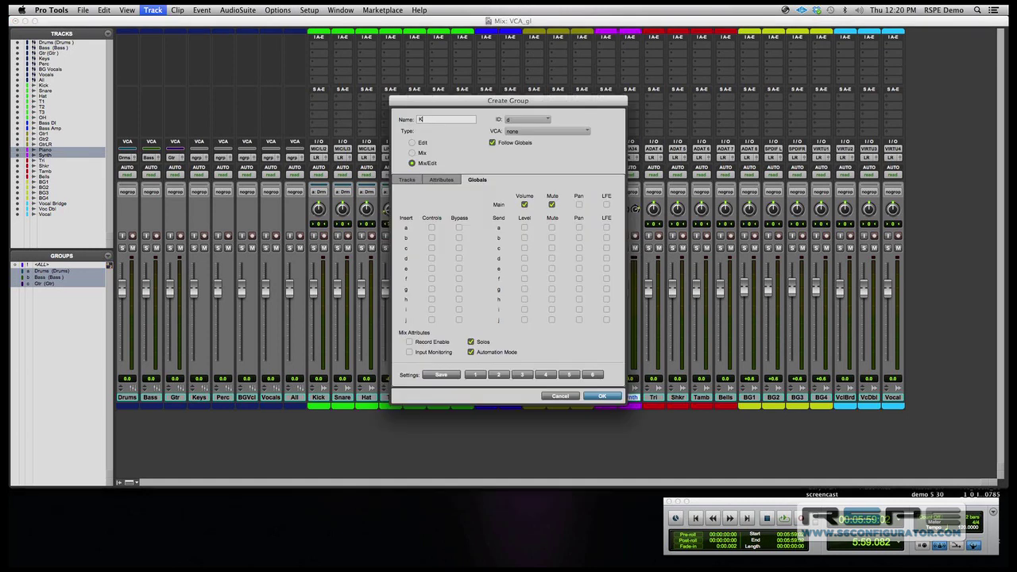
left_click(548, 131)
left_click(549, 131)
key("Return")
Group Tri through Bells as 'Perc', controlled by the Perc VCA.
left_click(44, 160)
left_click(45, 176, "shift")
key("super+g")
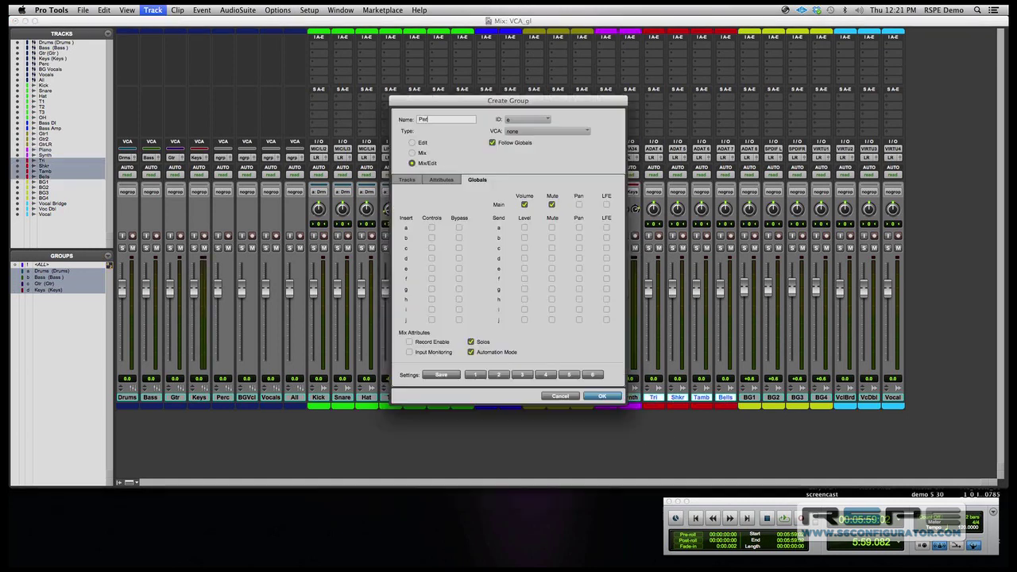
type("Perc")
left_click(528, 131)
left_click(545, 185)
key("Return")
Group BG1 through BG4 as 'BG Voc'.
left_click(44, 181)
left_click(44, 198, "shift")
key("super+g")
type("BG Voc")
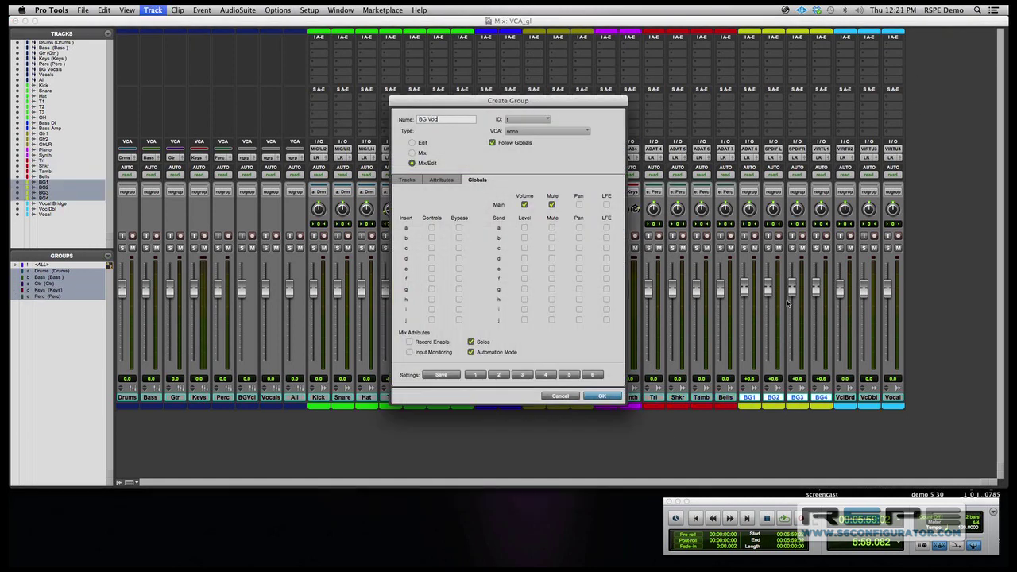
key("Return")
Group Vocal Bridge through Vocal as 'Voc', controlled by the Vocals VCA.
left_click(44, 203)
left_click(44, 213, "shift")
key("super+g")
type("Voc")
left_click(548, 131)
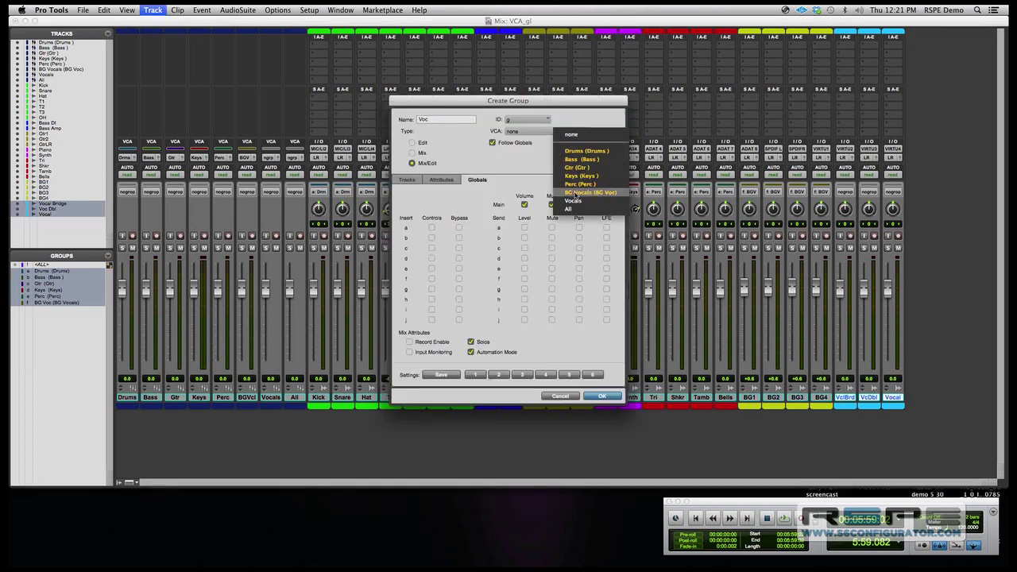
left_click(556, 205)
left_click(601, 397)
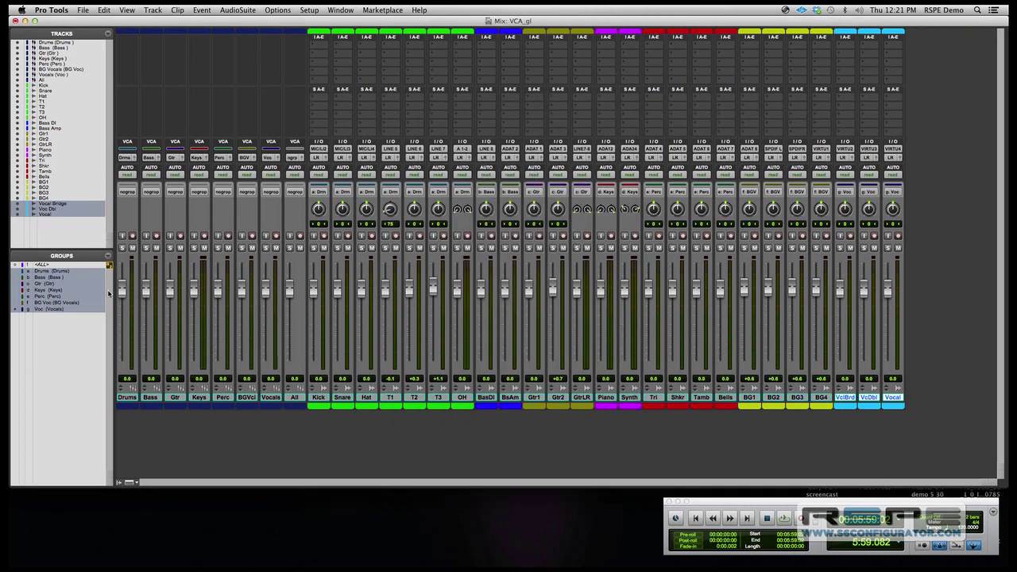
left_click_drag(123, 294, 173, 299)
left_click(171, 299, "alt")
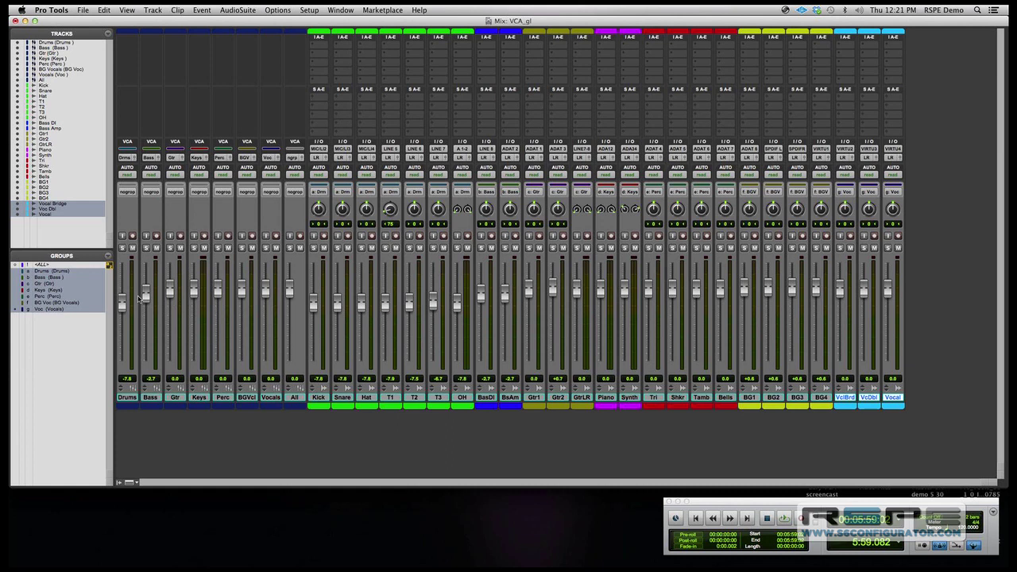
left_click(146, 299, "alt")
left_click(122, 304, "alt")
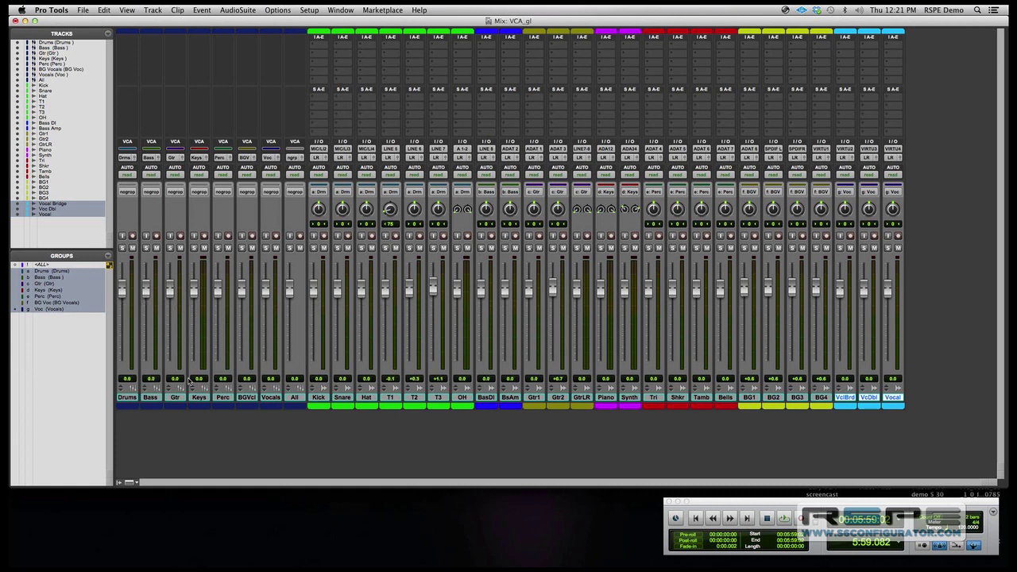
left_click(127, 403)
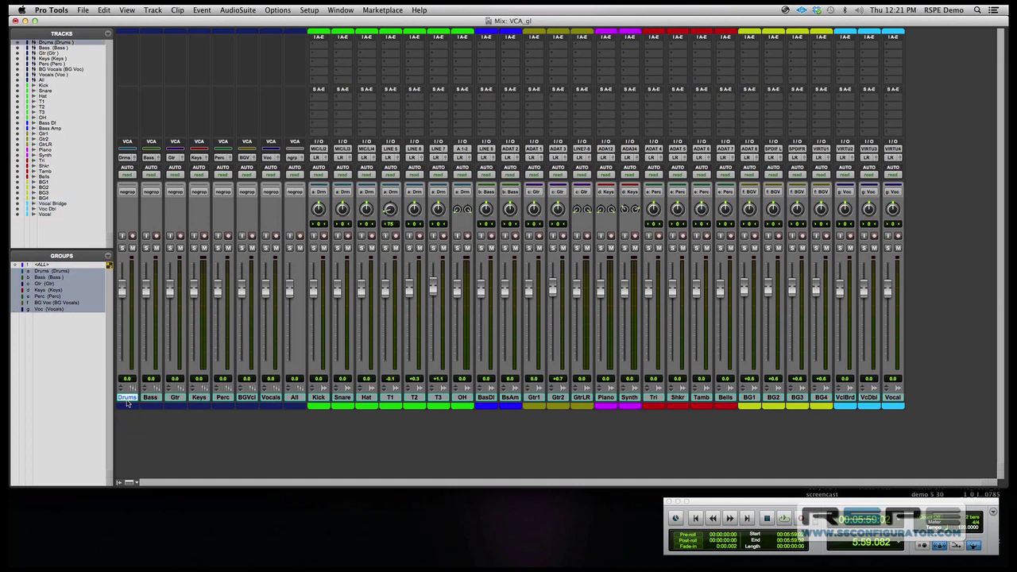
Group the Drums–Vocals VCAs as 'All' under the All VCA, then lower the All fader.
left_click(273, 398, "shift")
key("super+g")
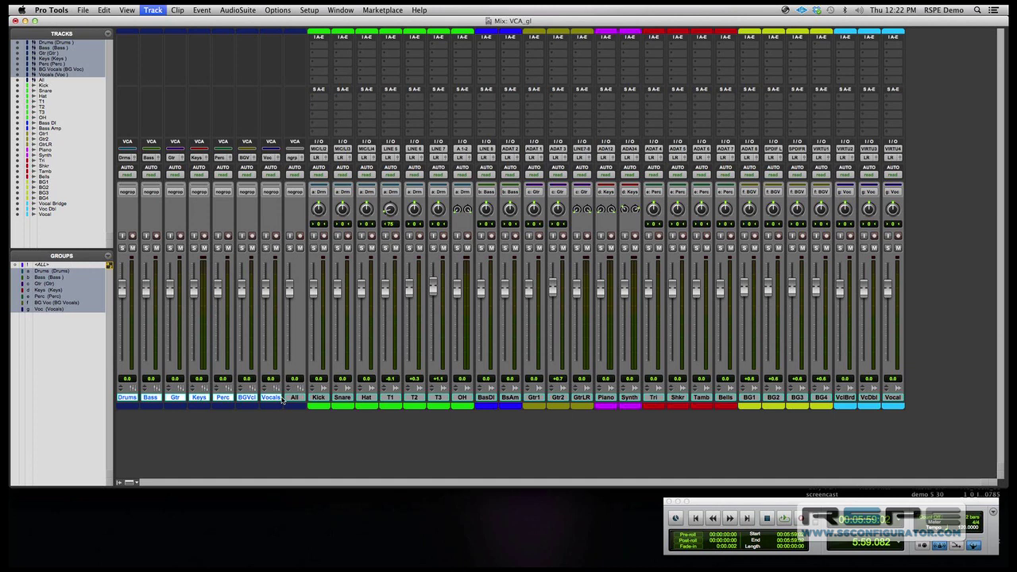
type("All")
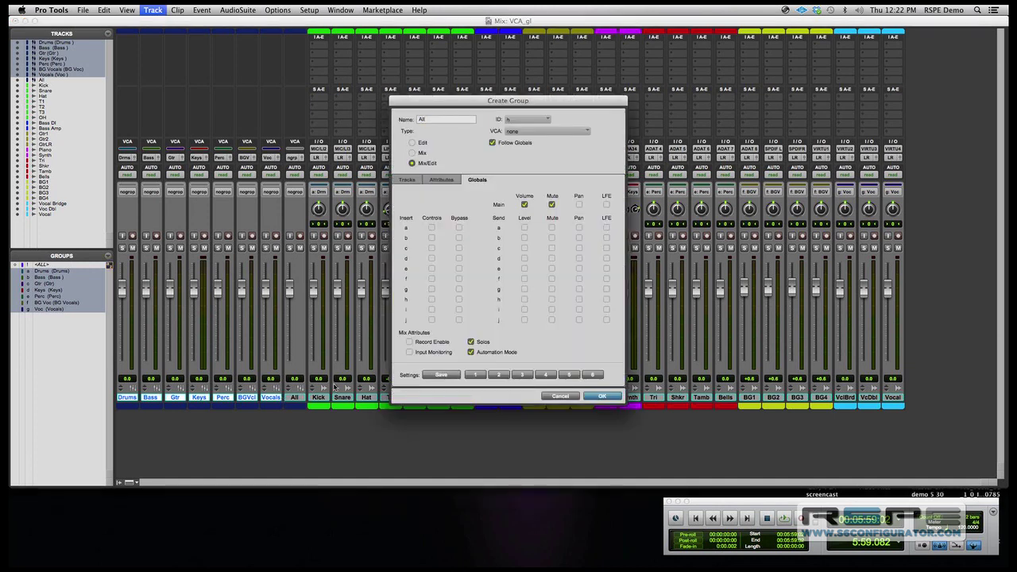
left_click(561, 132)
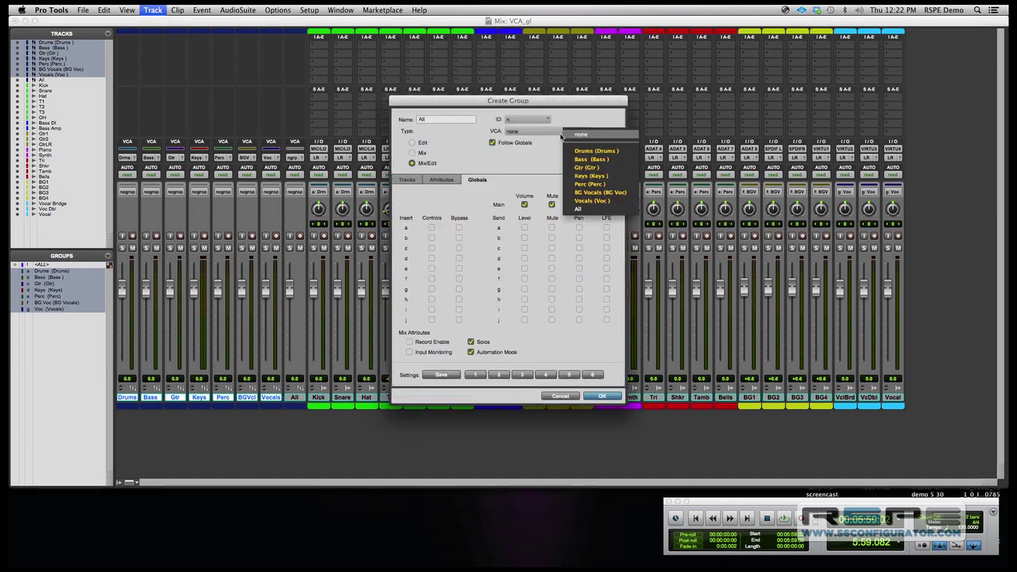
left_click(589, 212)
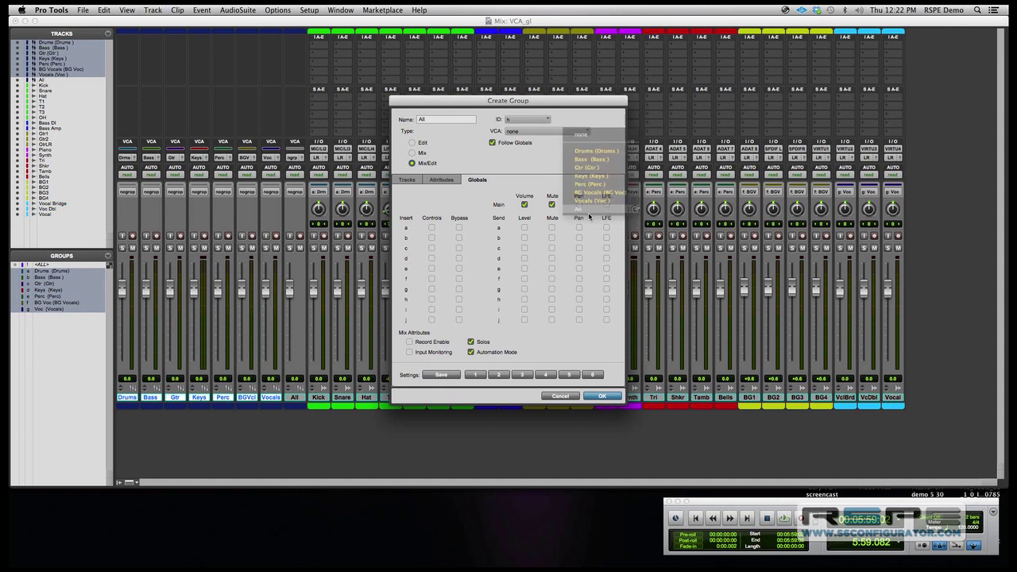
left_click(599, 396)
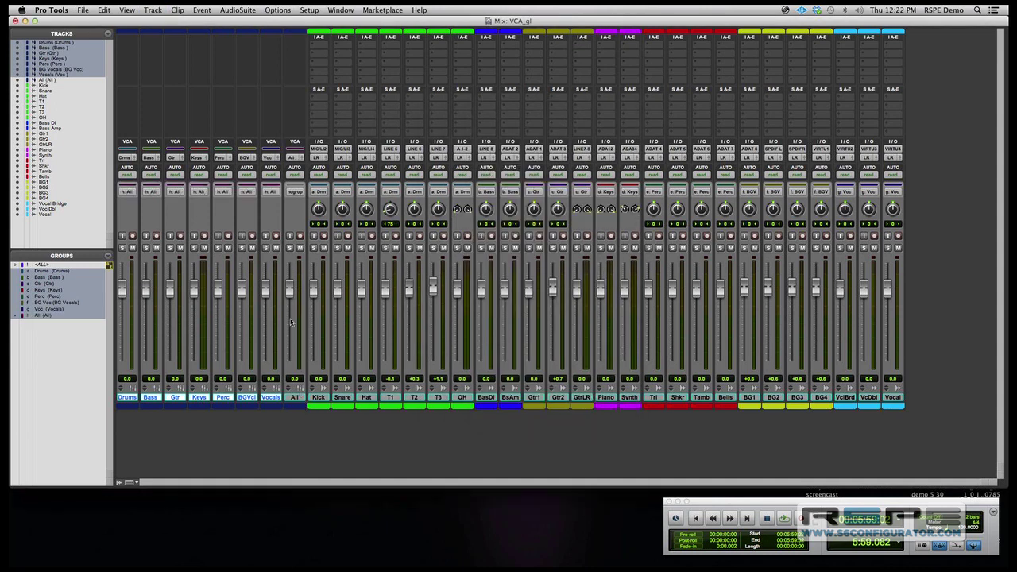
left_click_drag(290, 293, 292, 311)
Reset All to 0.0, lower the drum faders (OH to -7.4 dB), and return Drums VCA to 0.0.
left_click(290, 311, "alt")
mouse_move(122, 291)
left_mouse_down()
mouse_move(123, 305)
mouse_move(126, 293)
left_mouse_up()
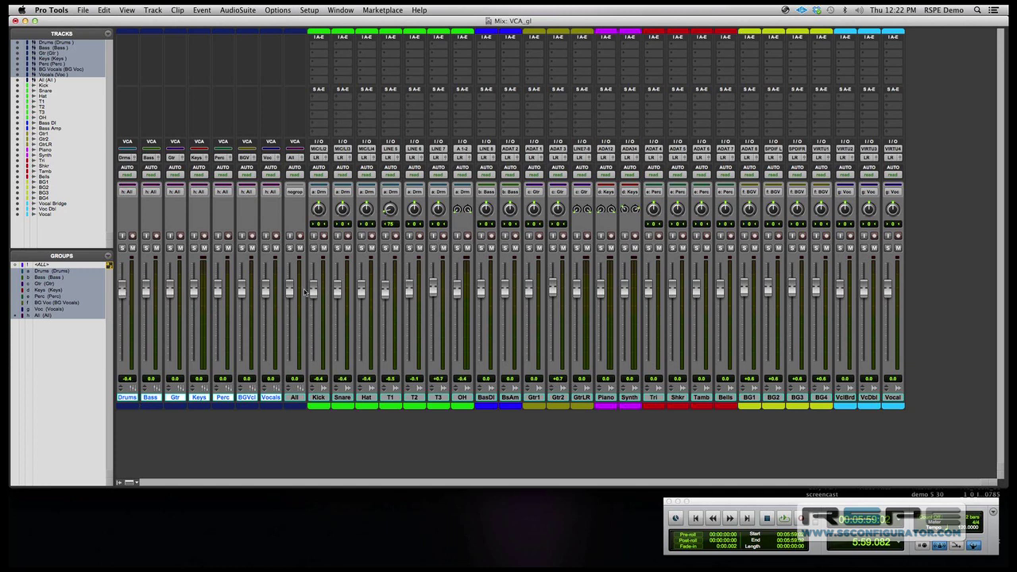
left_click_drag(312, 293, 359, 302)
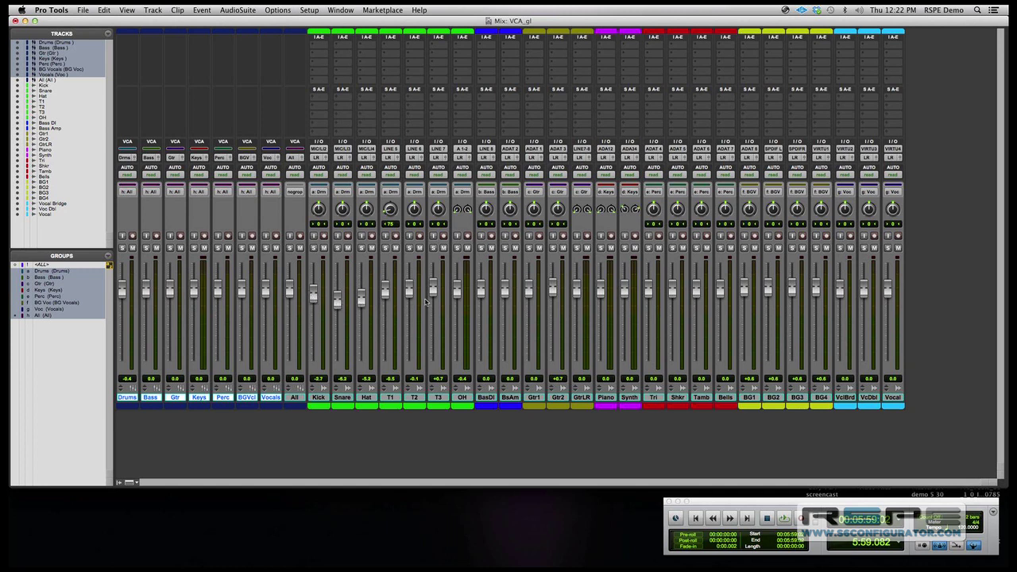
left_click_drag(457, 300, 455, 319)
left_click_drag(120, 293, 122, 306)
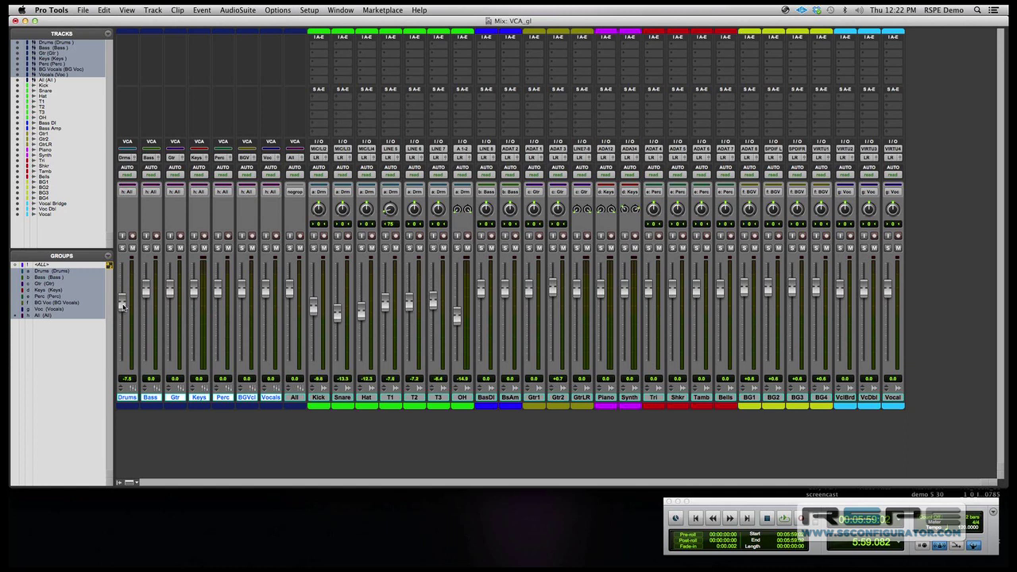
left_click(121, 306, "alt")
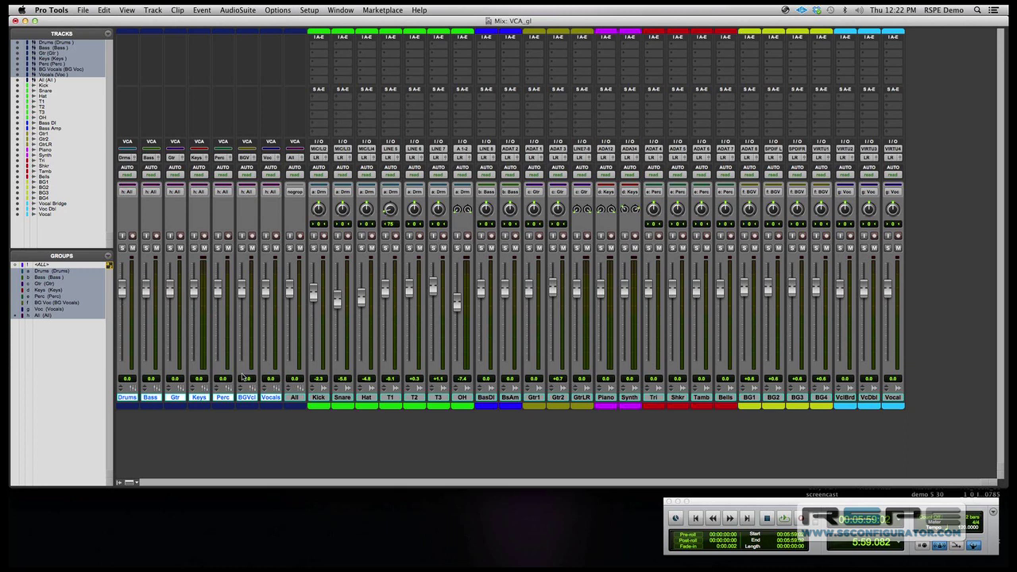